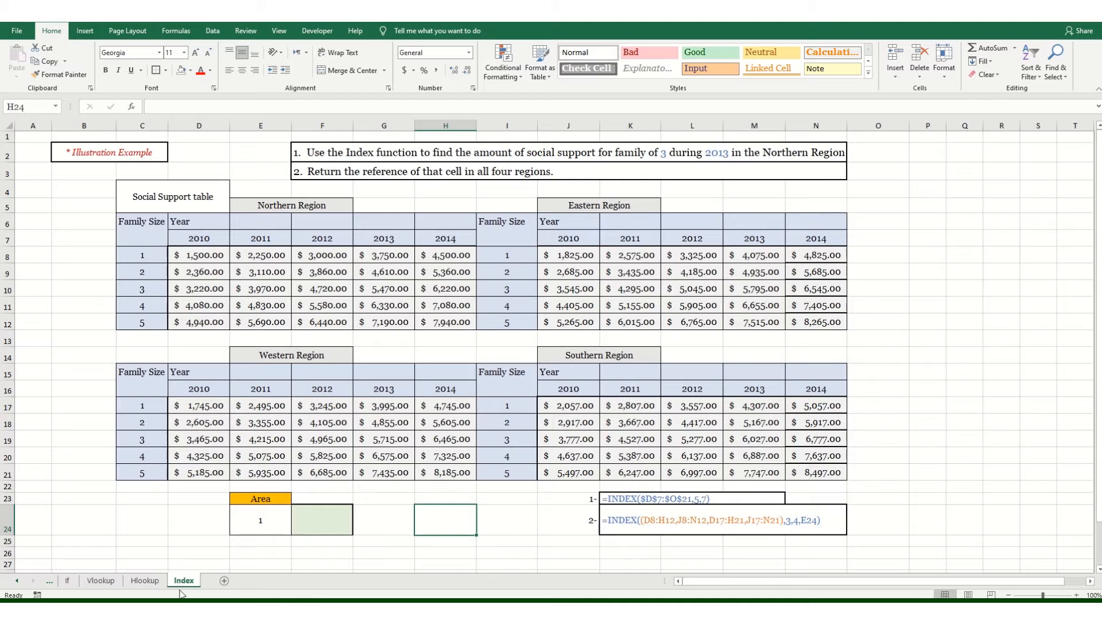
# Step: Highlight rows 10 and 19 for family size 3 together with the 2013 columns G and M across the regional tables
pyautogui.click(3, 290)
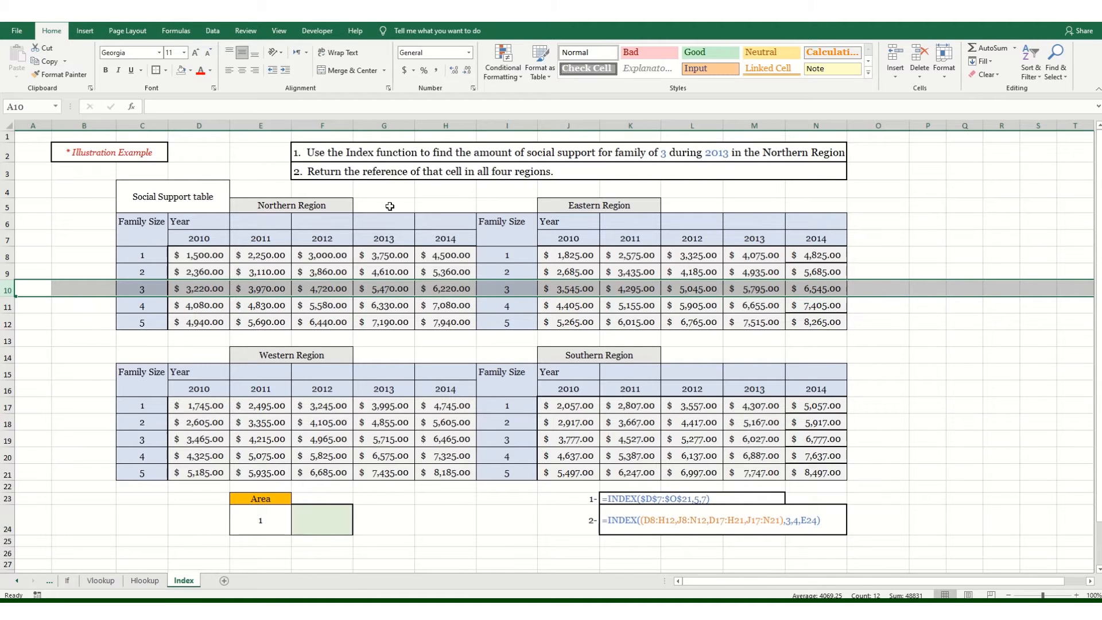
pyautogui.keyDown('ctrl'); pyautogui.click(384, 125); pyautogui.keyUp('ctrl')
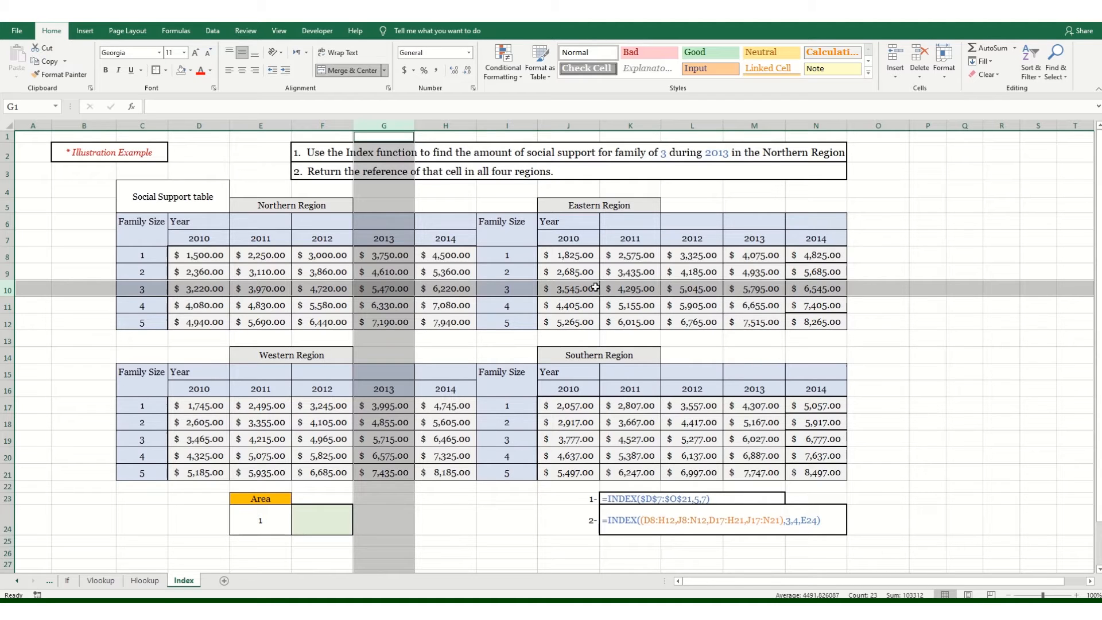
pyautogui.keyDown('ctrl'); pyautogui.click(753, 124); pyautogui.keyUp('ctrl')
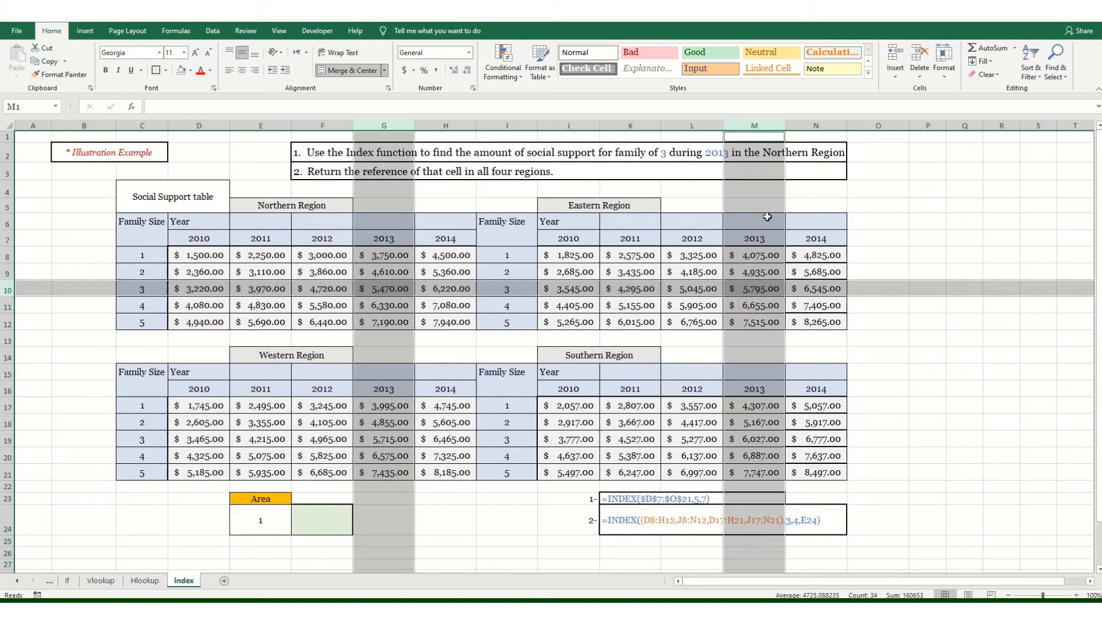
pyautogui.keyDown('ctrl'); pyautogui.click(10, 440); pyautogui.keyUp('ctrl')
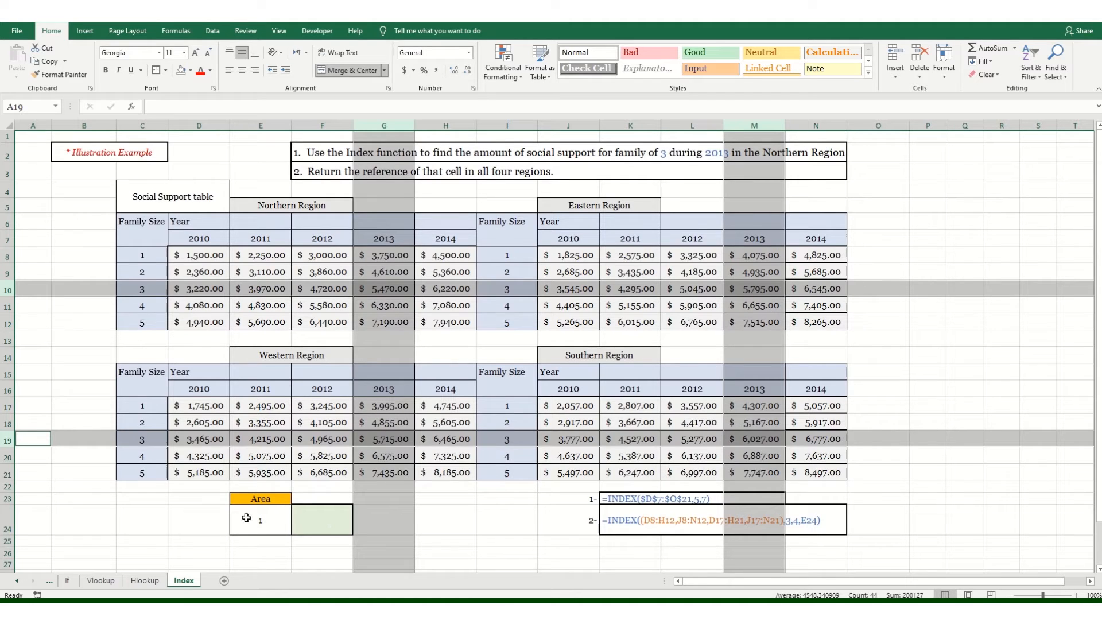
# Step: Examine the choices offered for the Area value in cell E24
pyautogui.click(280, 511)
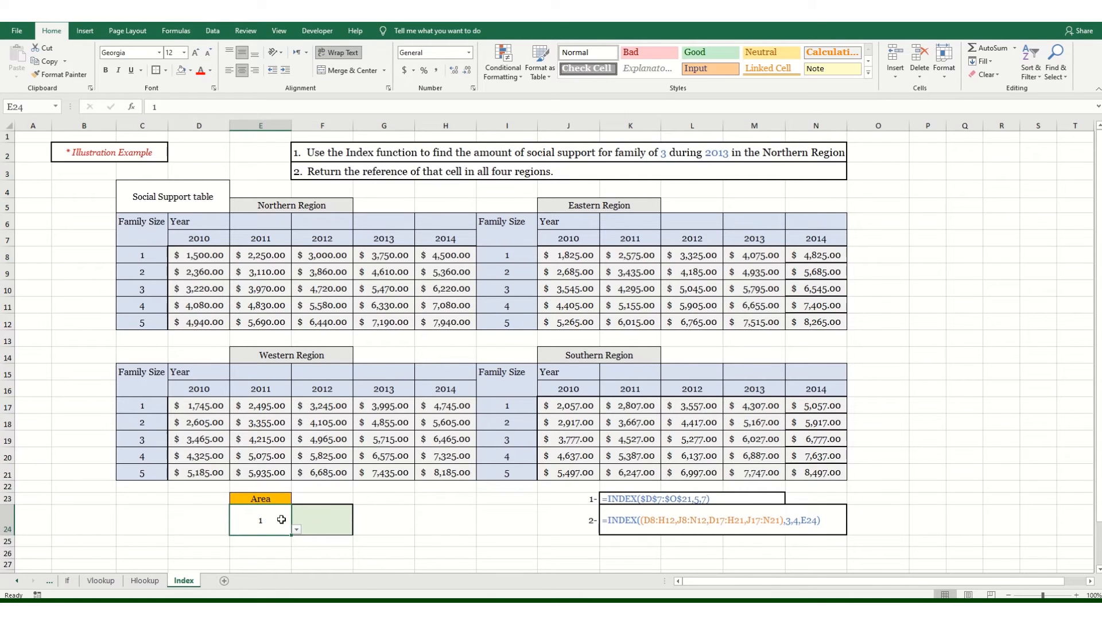
pyautogui.click(295, 530)
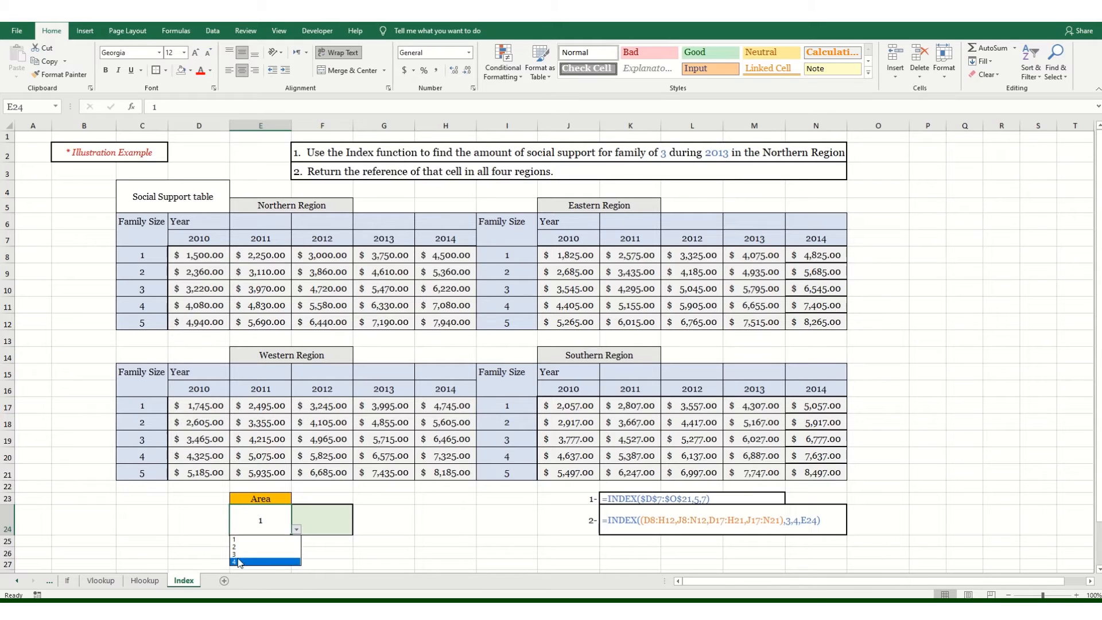
pyautogui.click(256, 523)
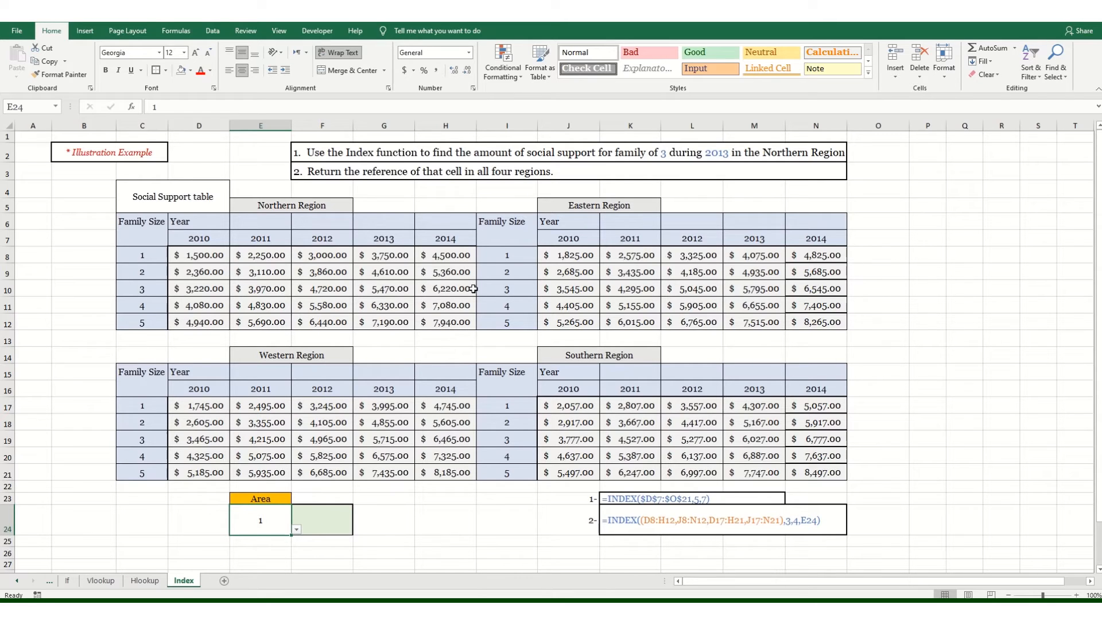
pyautogui.click(297, 530)
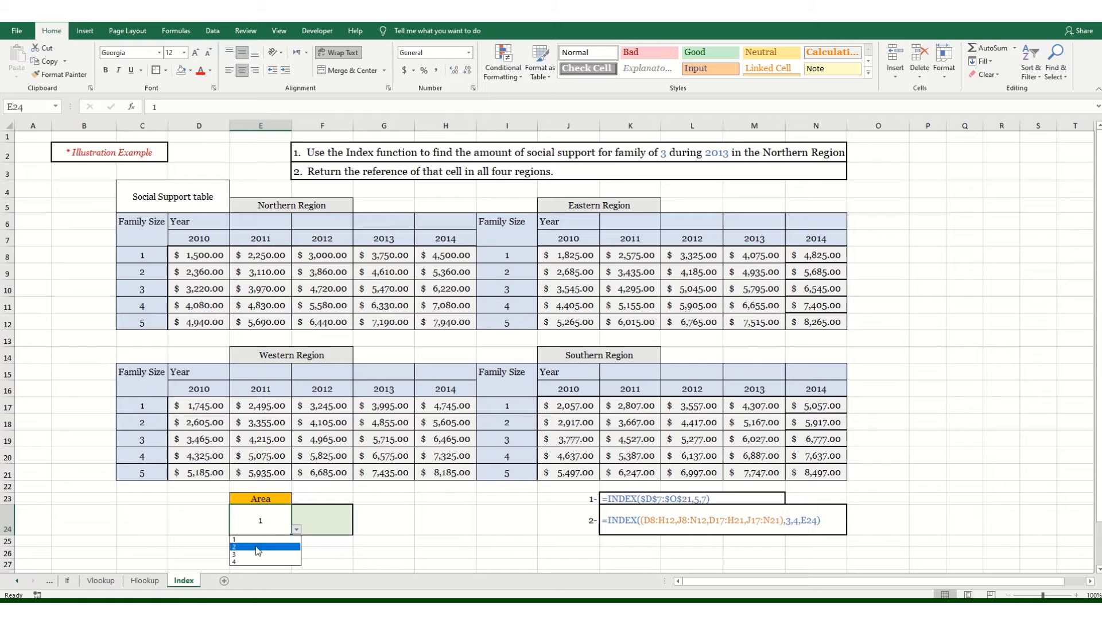
pyautogui.click(398, 274)
pyautogui.click(690, 290)
pyautogui.click(349, 426)
pyautogui.press('Down')
pyautogui.press('Down')
pyautogui.press('Down')
pyautogui.press('Down')
pyautogui.press('Down')
pyautogui.press('Down')
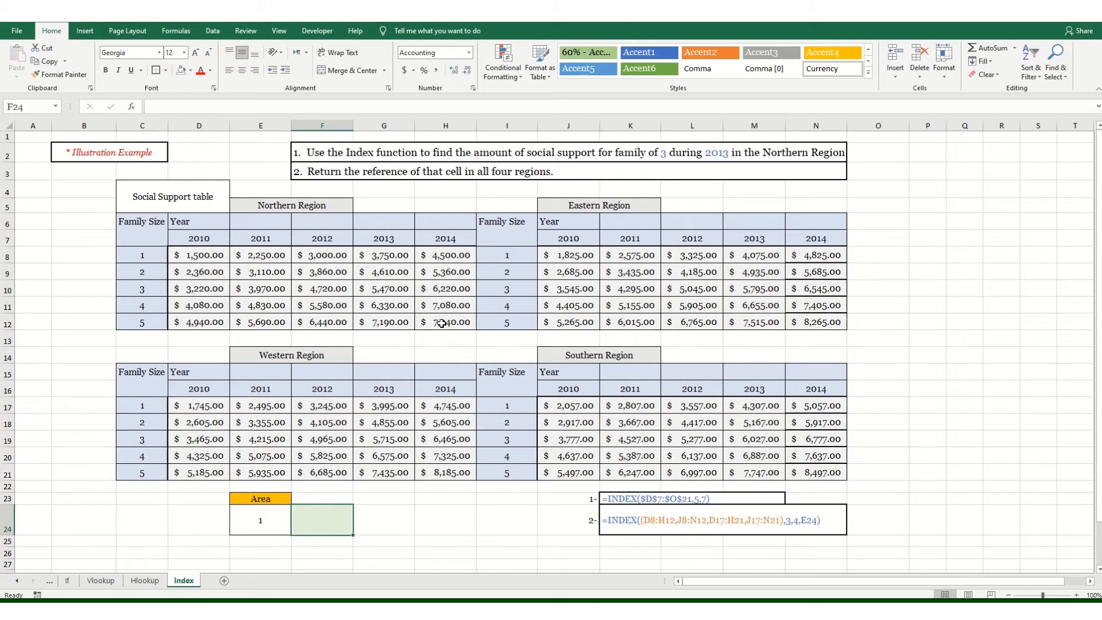
pyautogui.moveTo(427, 520); pyautogui.dragTo(364, 522)
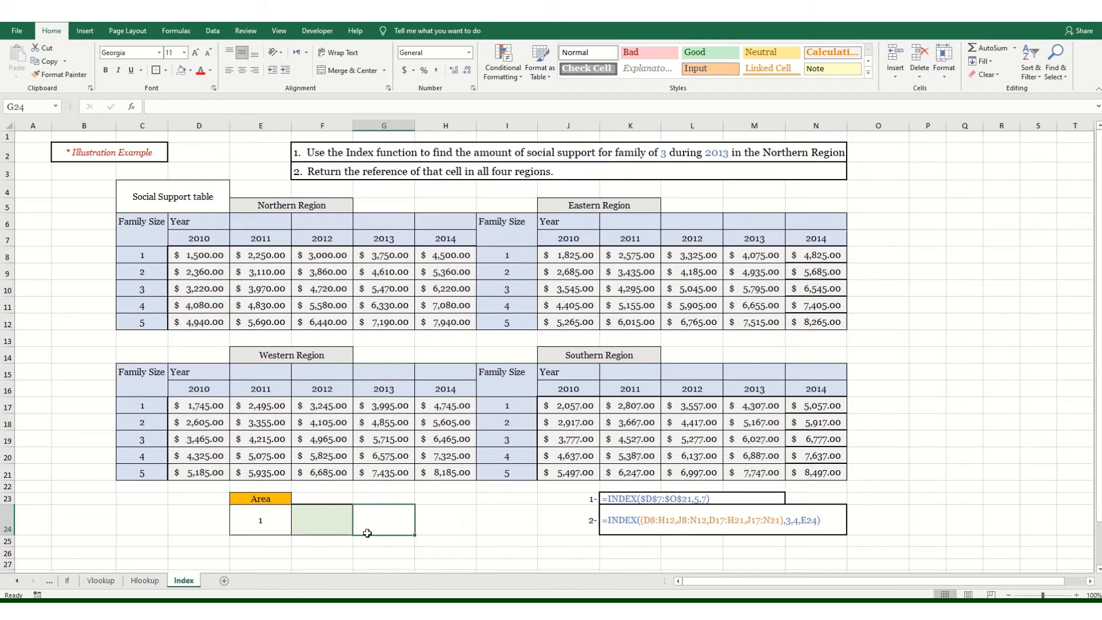
# Step: Enter =INDEX(D8:H12,3,4) in F24 to return the Northern Region support for a family of 3 in 2013
pyautogui.click(322, 534)
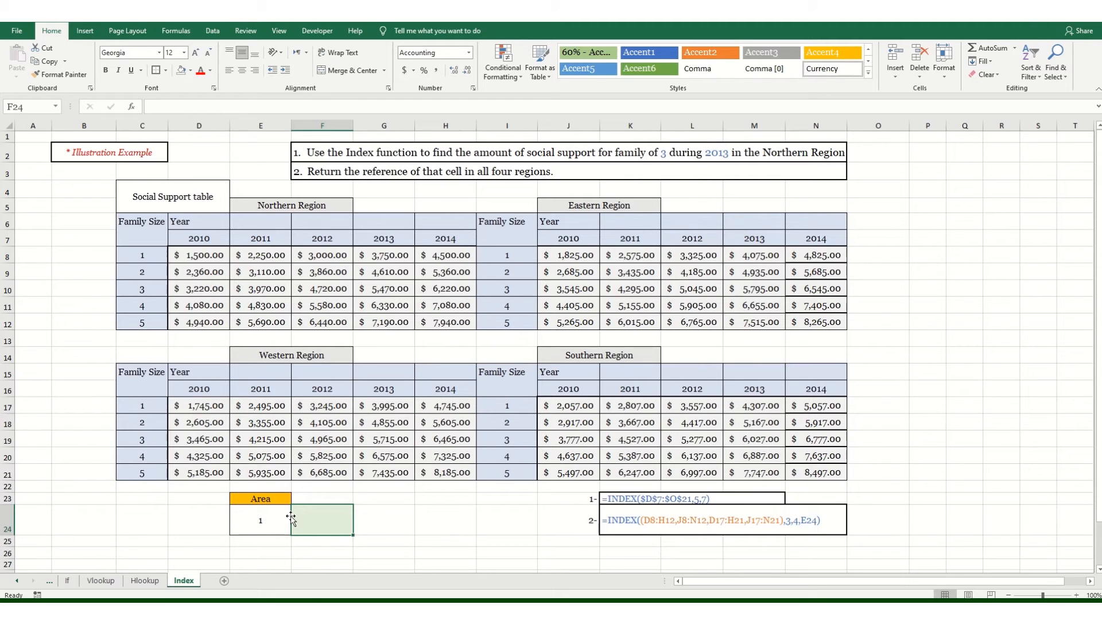
pyautogui.write('=ind')
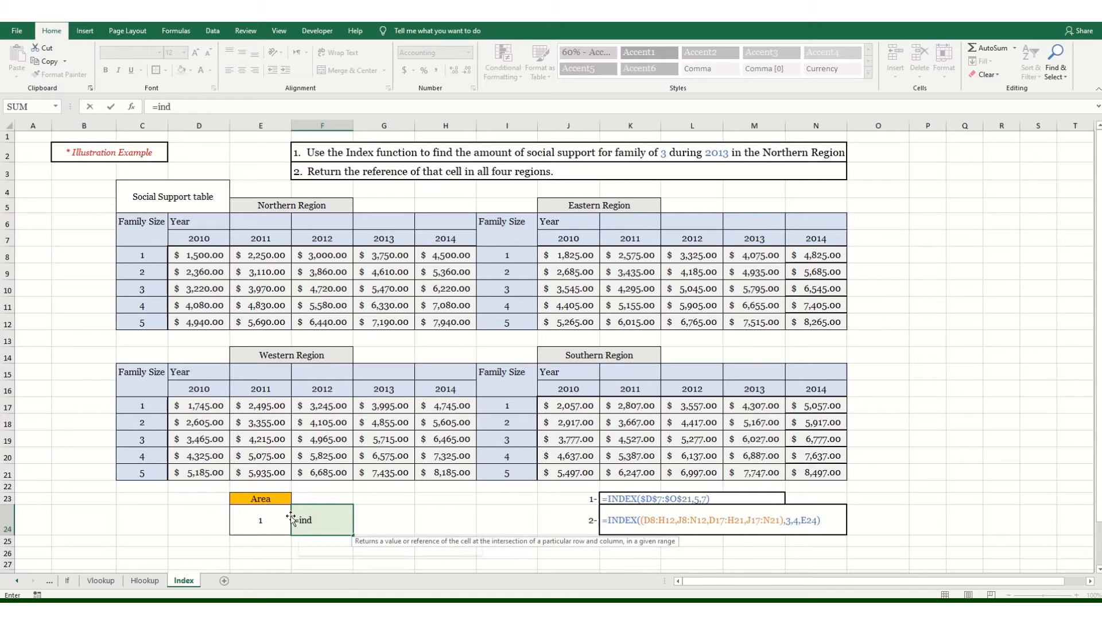
pyautogui.press('Tab')
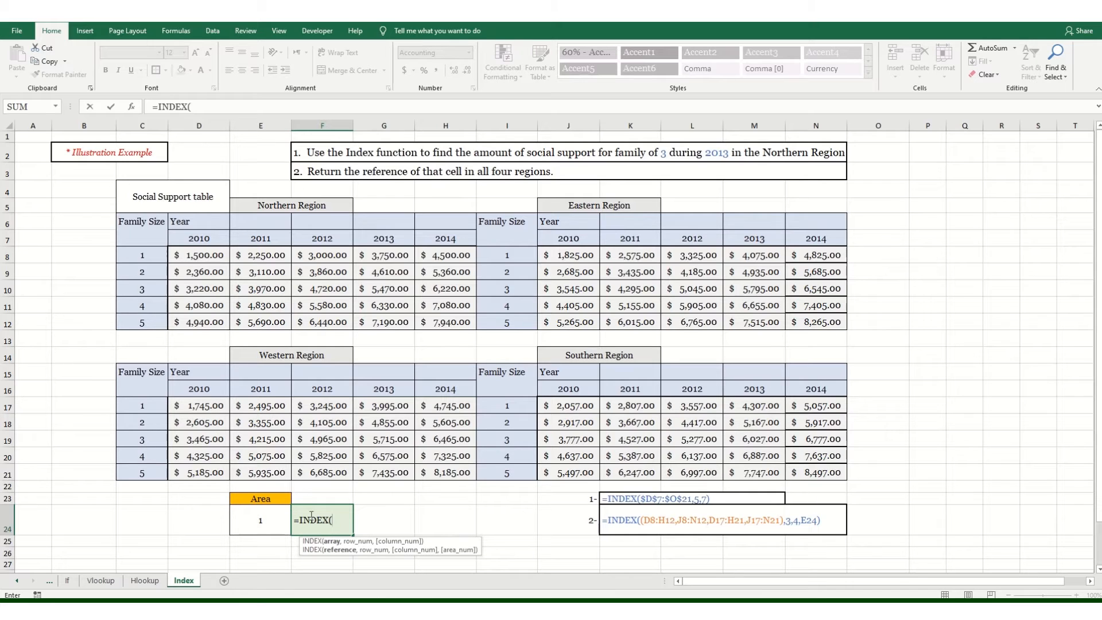
pyautogui.moveTo(204, 257); pyautogui.dragTo(443, 322)
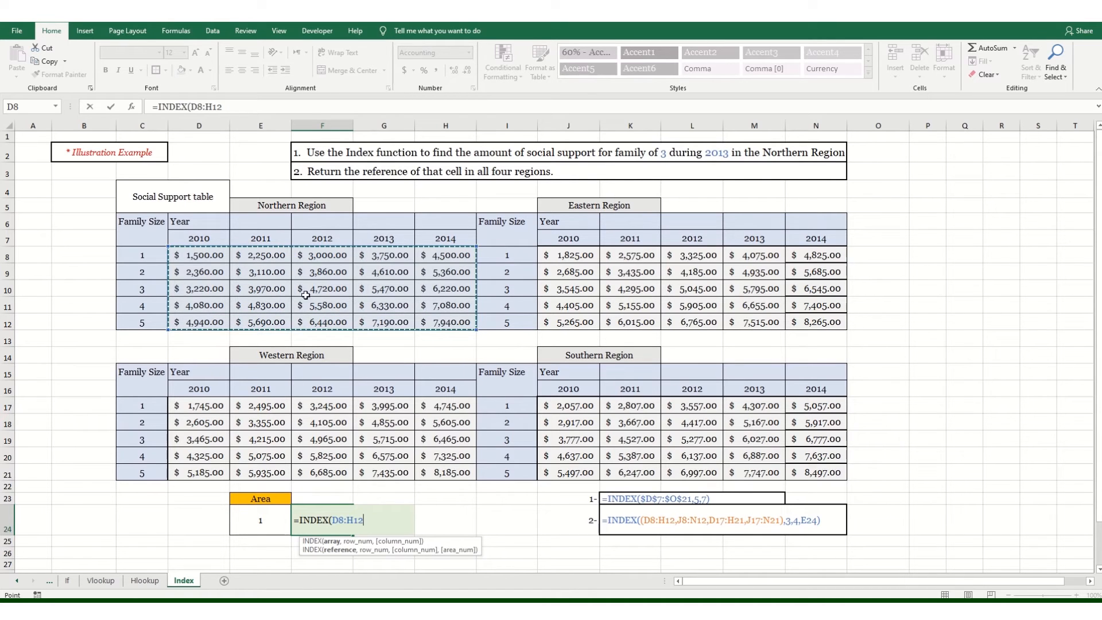
pyautogui.write(',3')
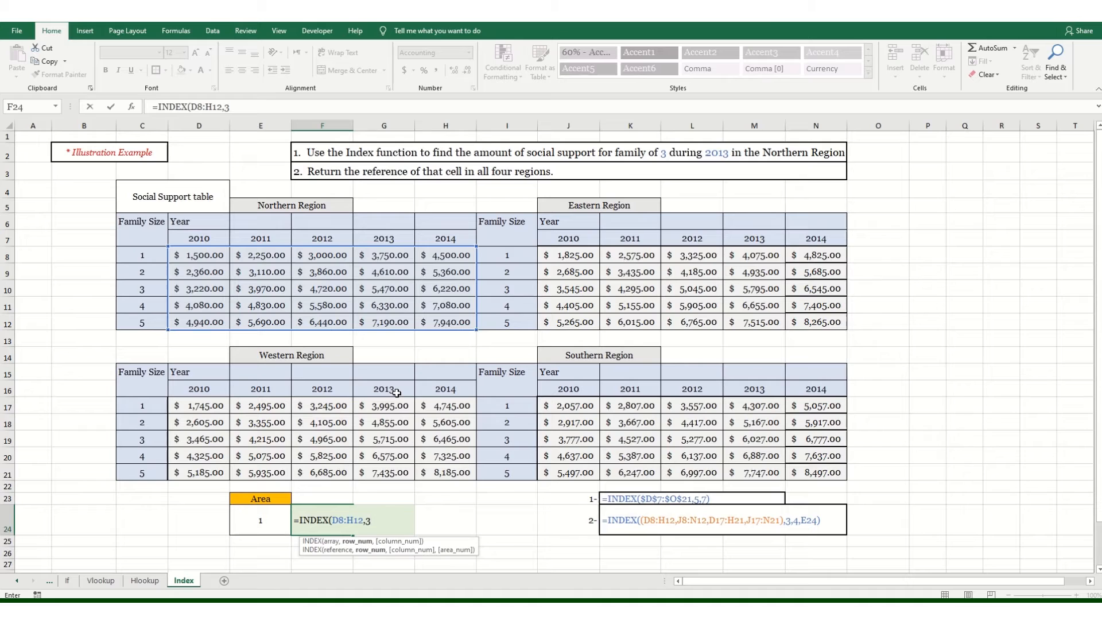
pyautogui.write(',4')
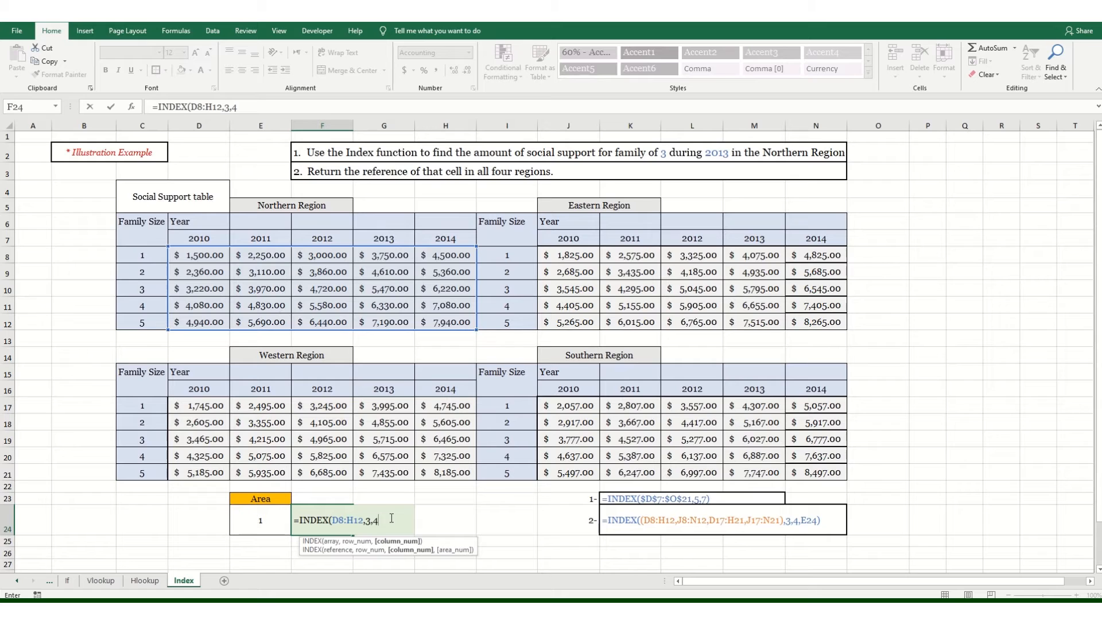
pyautogui.write(')')
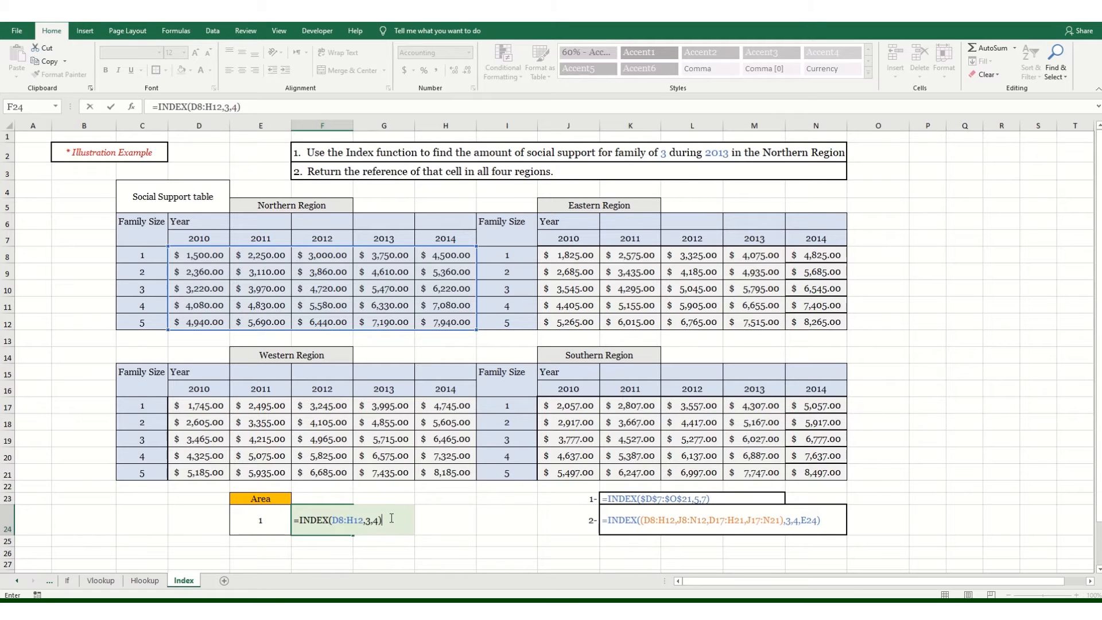
pyautogui.press('Return')
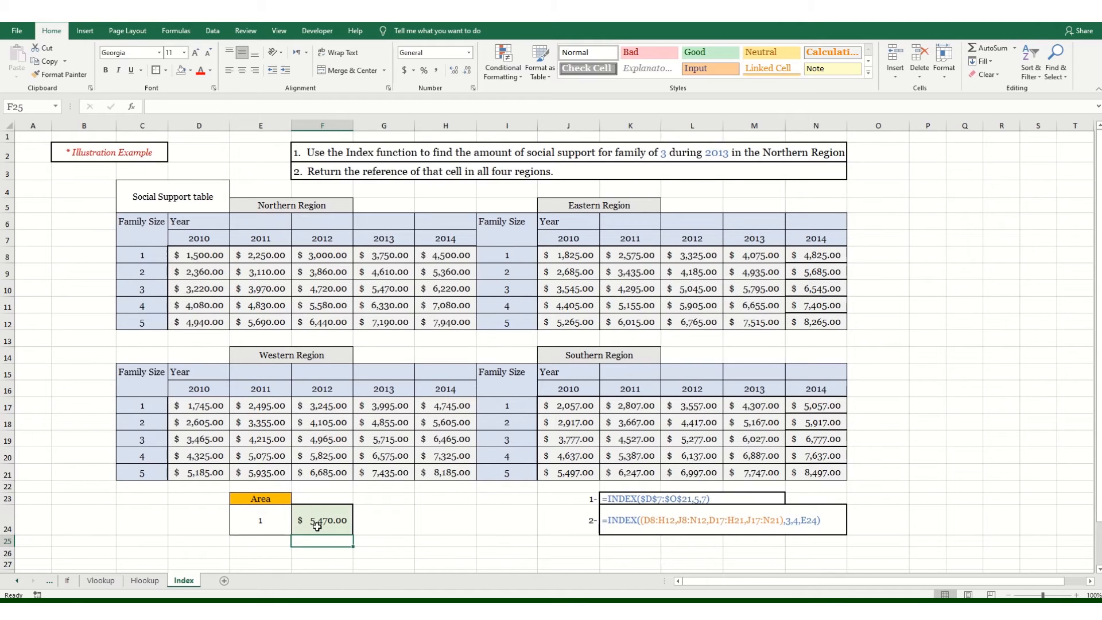
# Step: Check the Northern Region result by highlighting row 10 and column G and selecting the cell where they cross
pyautogui.click(7, 290)
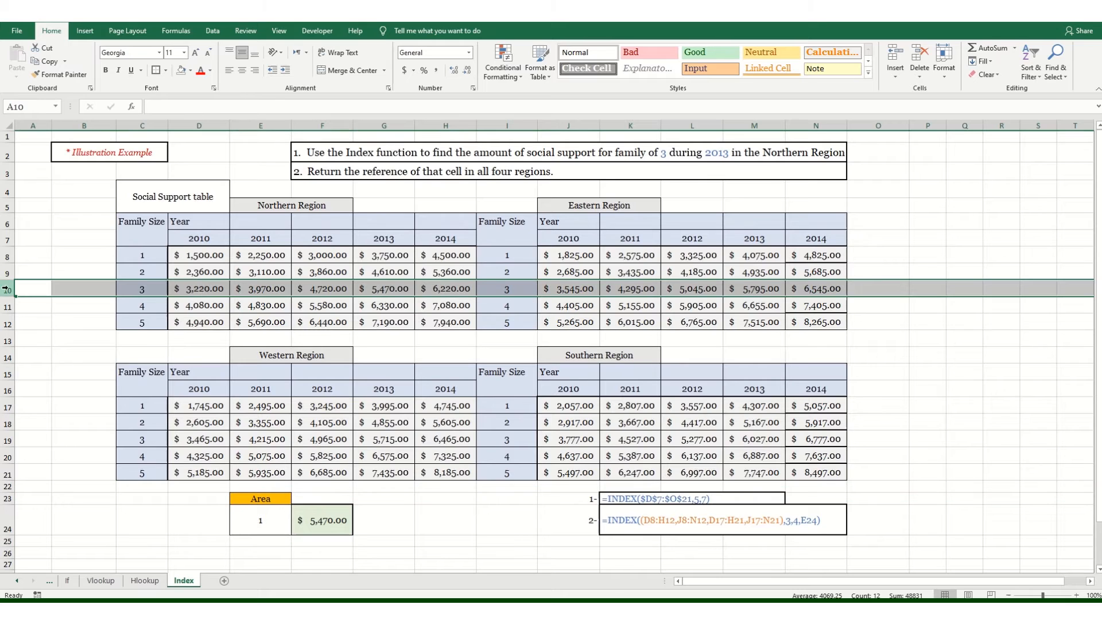
pyautogui.keyDown('ctrl'); pyautogui.click(384, 125); pyautogui.keyUp('ctrl')
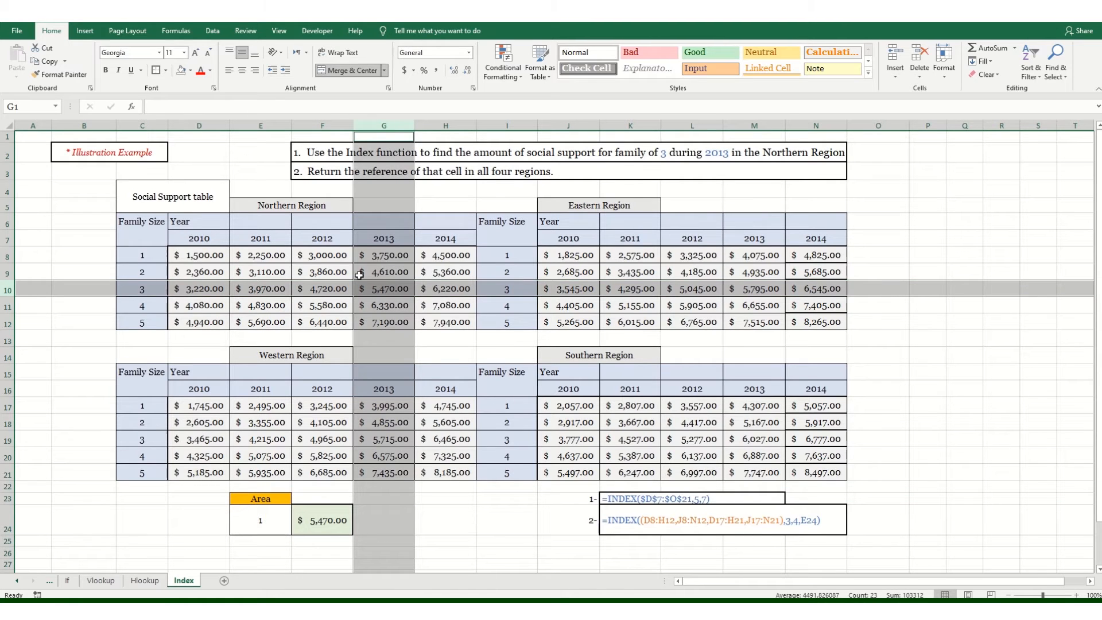
pyautogui.click(385, 290)
pyautogui.click(325, 550)
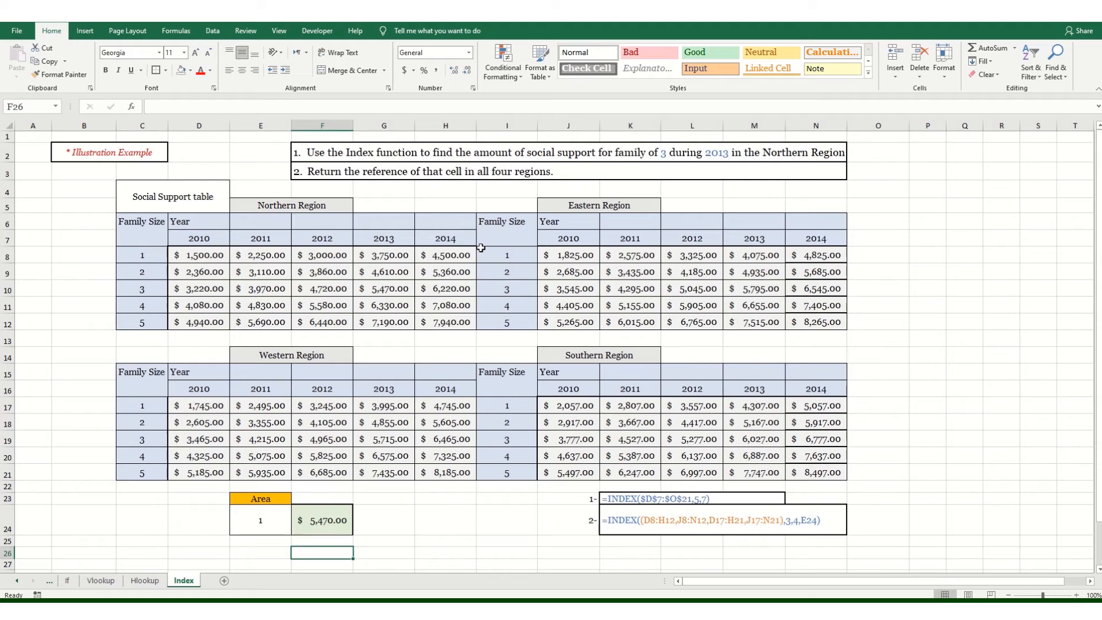
# Step: Replace the formula in F24 with an INDEX whose bracketed reference lists the four regional ranges D8:H12, J8:N12, D17:H21 and J17:N21
pyautogui.click(339, 524)
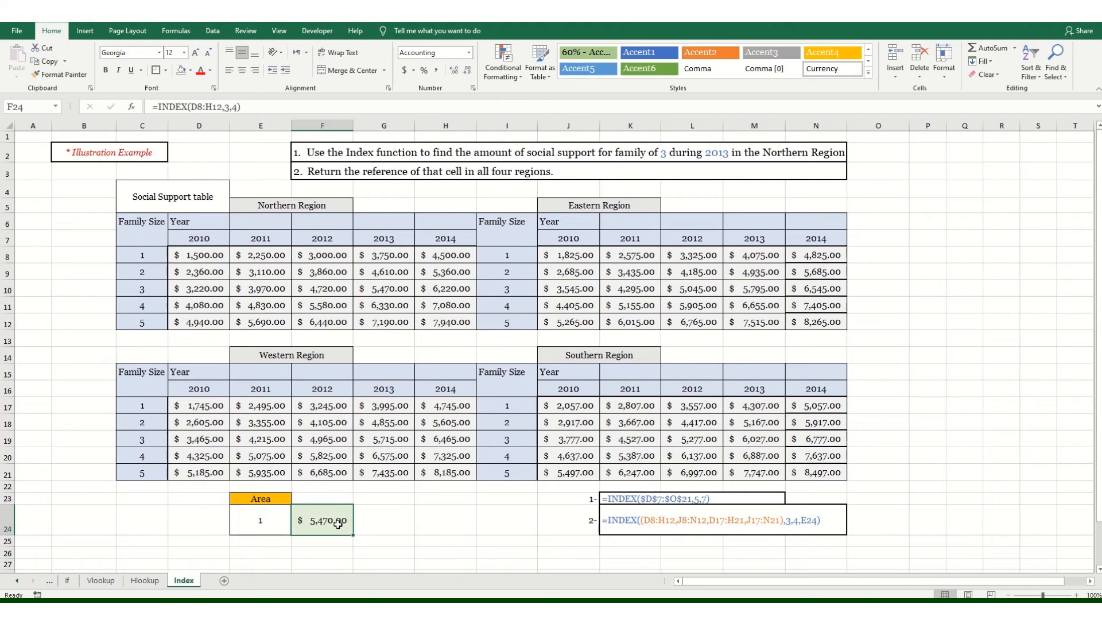
pyautogui.write('=')
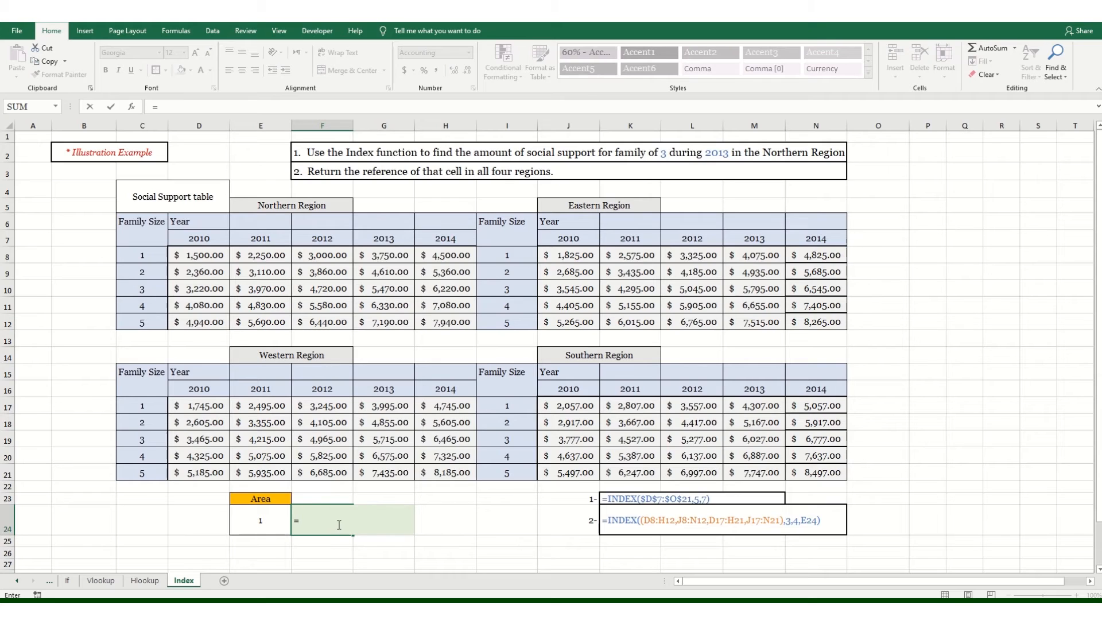
pyautogui.write('INDEX((')
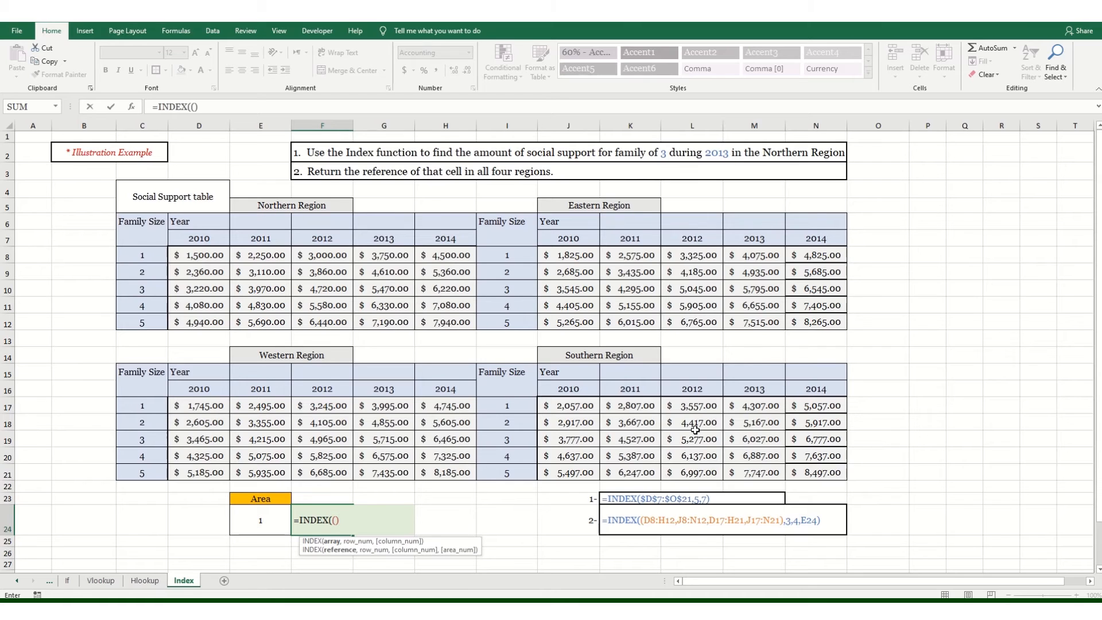
pyautogui.click(337, 520)
pyautogui.moveTo(190, 252); pyautogui.dragTo(433, 316)
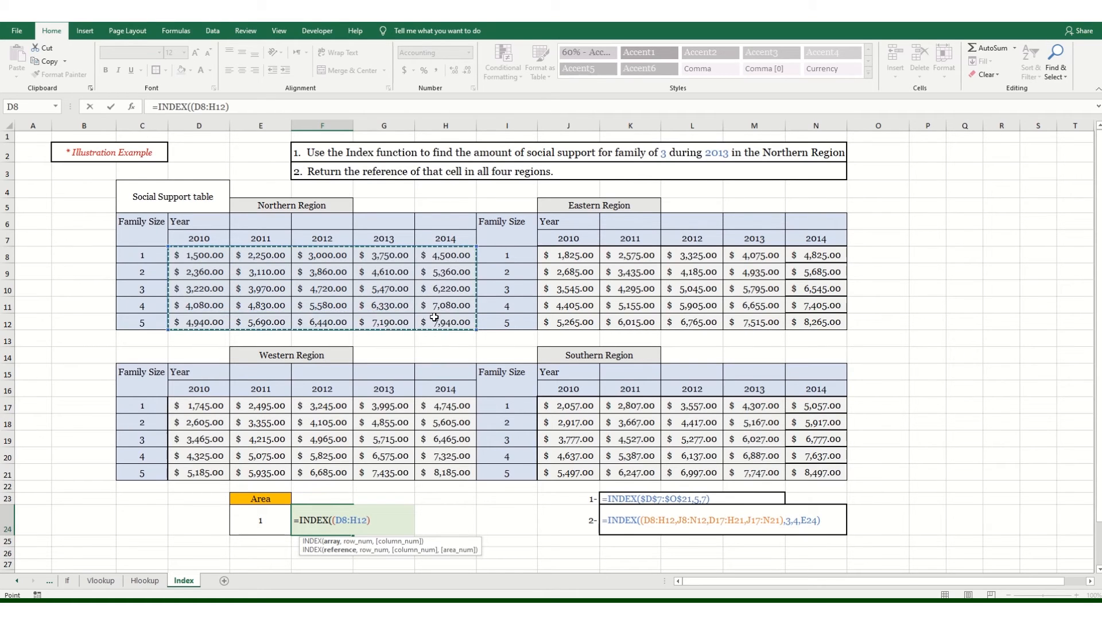
pyautogui.write(',')
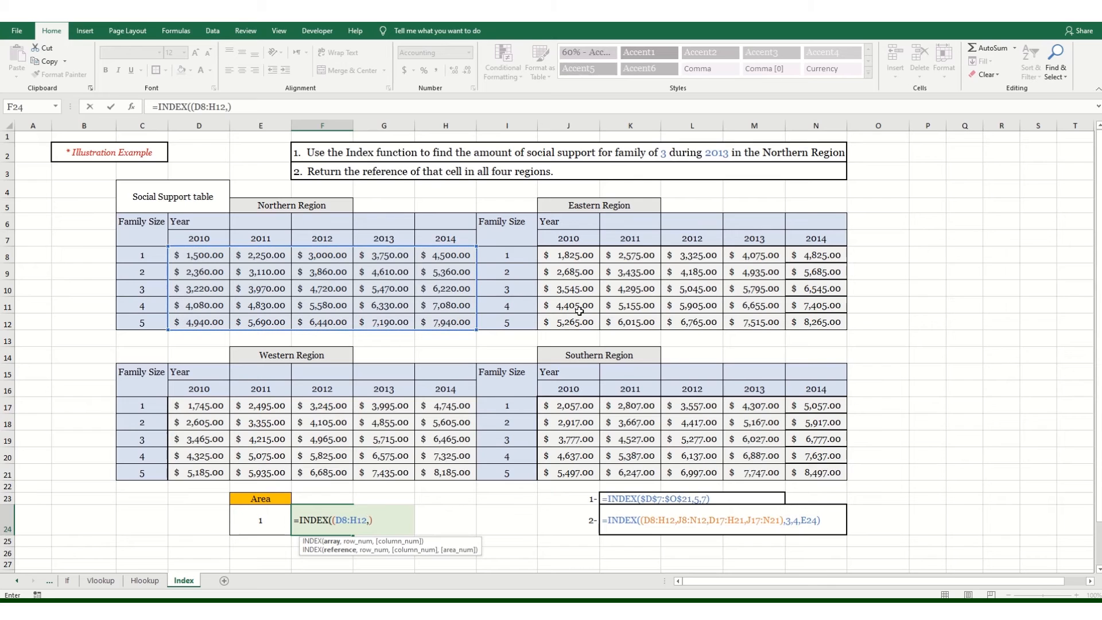
pyautogui.moveTo(575, 258); pyautogui.dragTo(800, 320)
pyautogui.write(',')
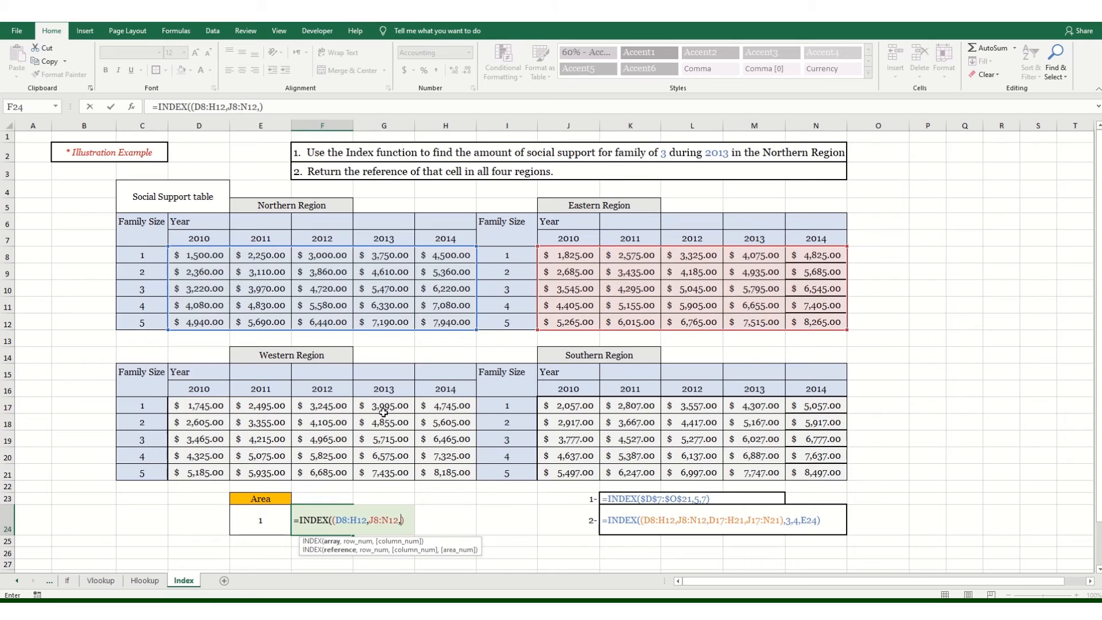
pyautogui.moveTo(174, 403); pyautogui.dragTo(459, 473)
pyautogui.write(',')
pyautogui.moveTo(563, 407); pyautogui.dragTo(813, 468)
# Step: Complete the multi-area INDEX formula in F24 with row number 3, column number 4 and area number 1
pyautogui.click(482, 515)
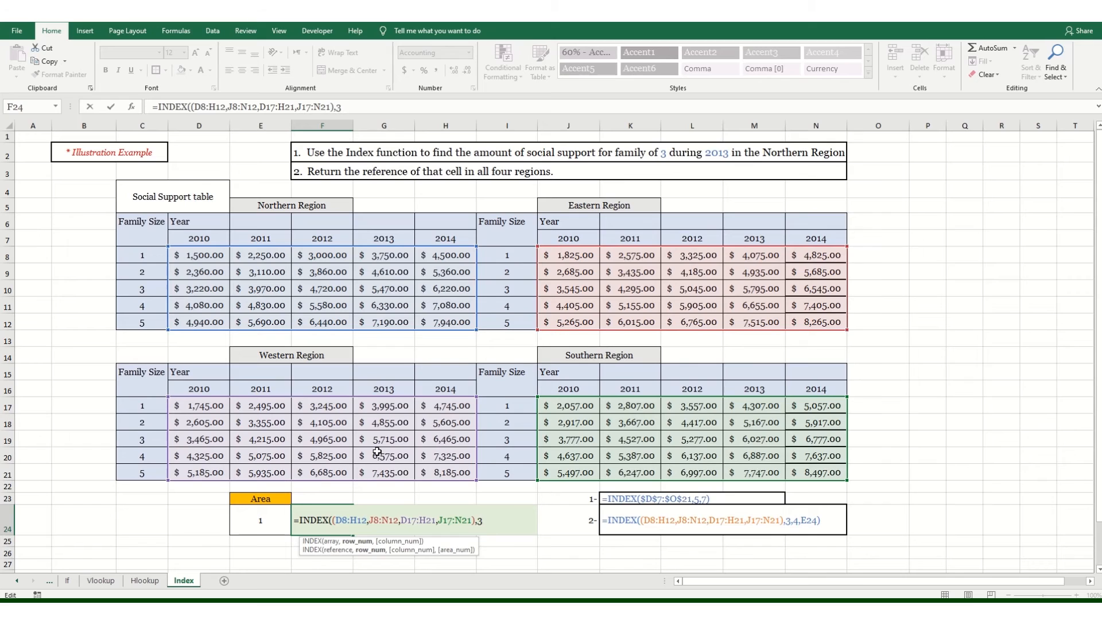
pyautogui.write(',')
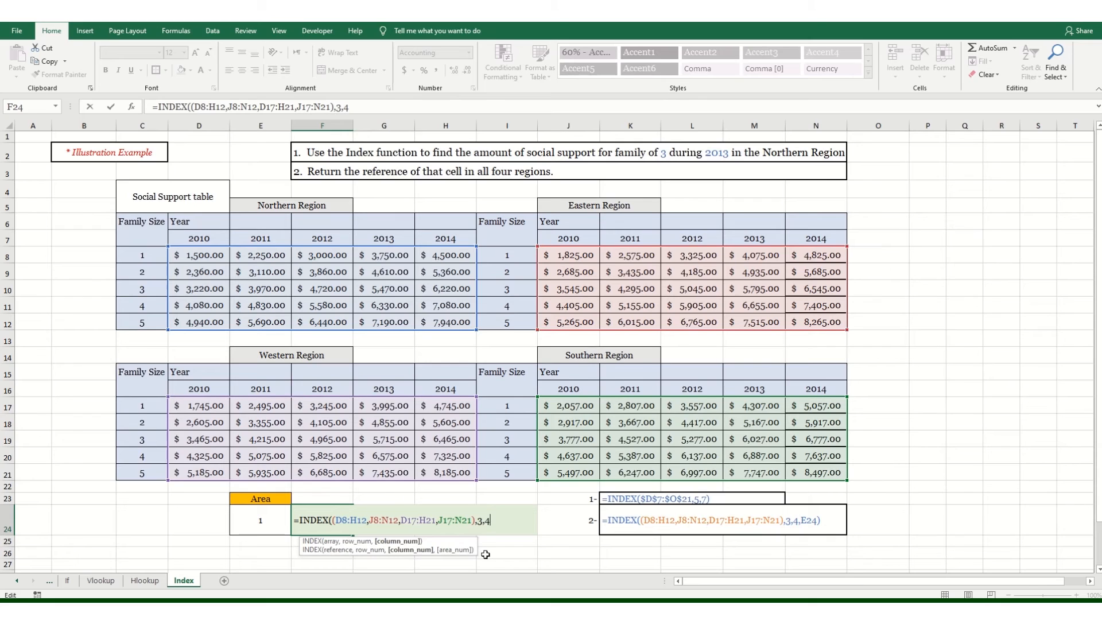
pyautogui.write('4,1')
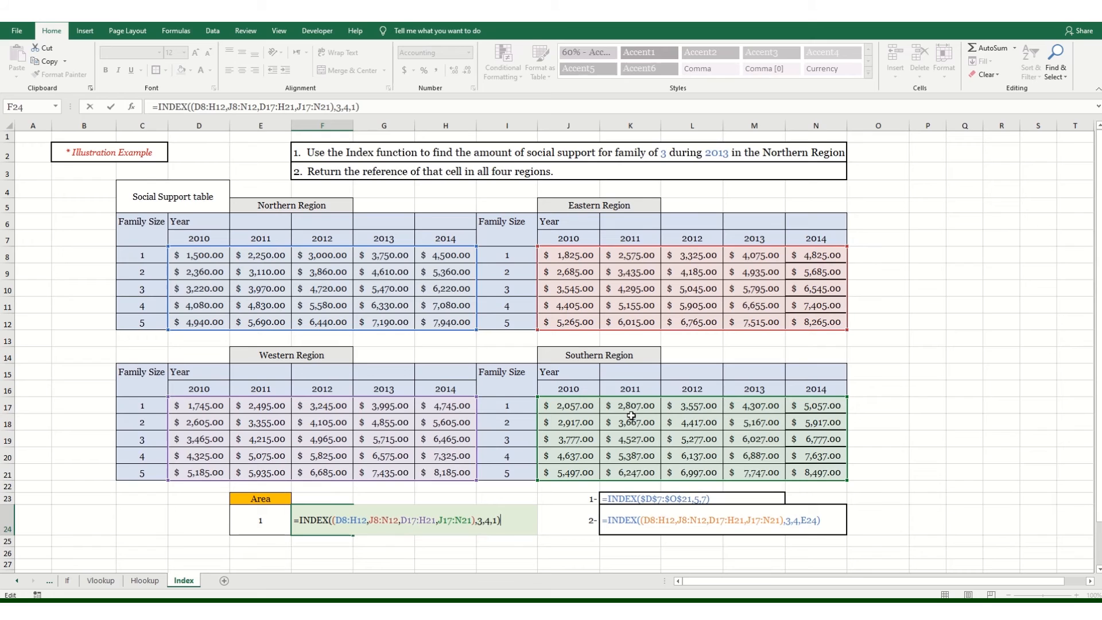
pyautogui.press('Return')
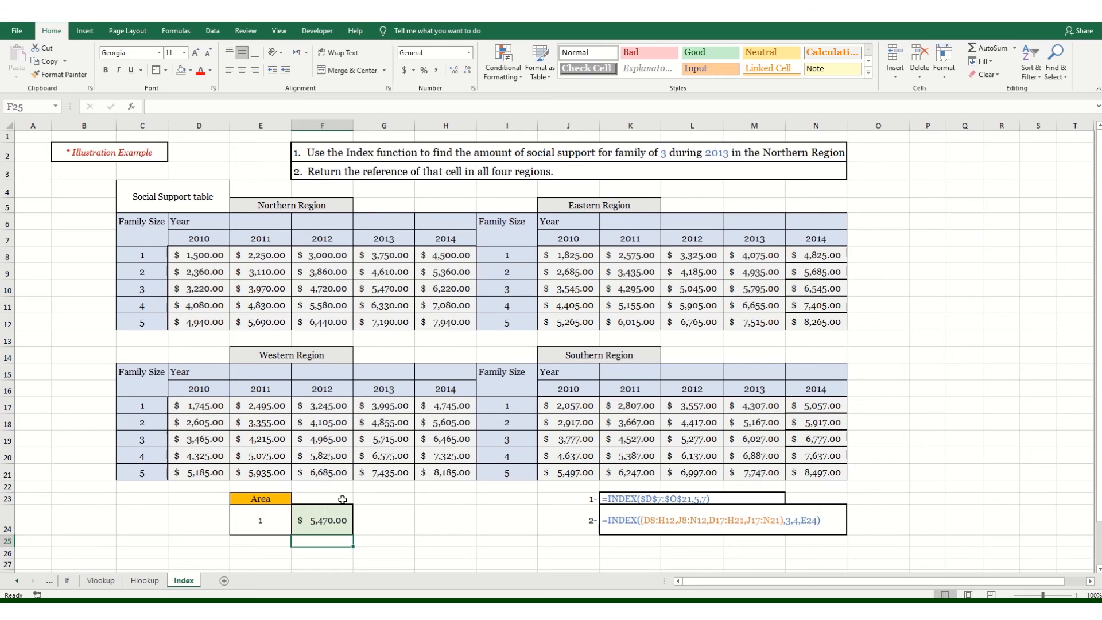
# Step: Set the area number of the INDEX formula in F24 to 3 for the Western Region
pyautogui.click(331, 517)
pyautogui.click(354, 108)
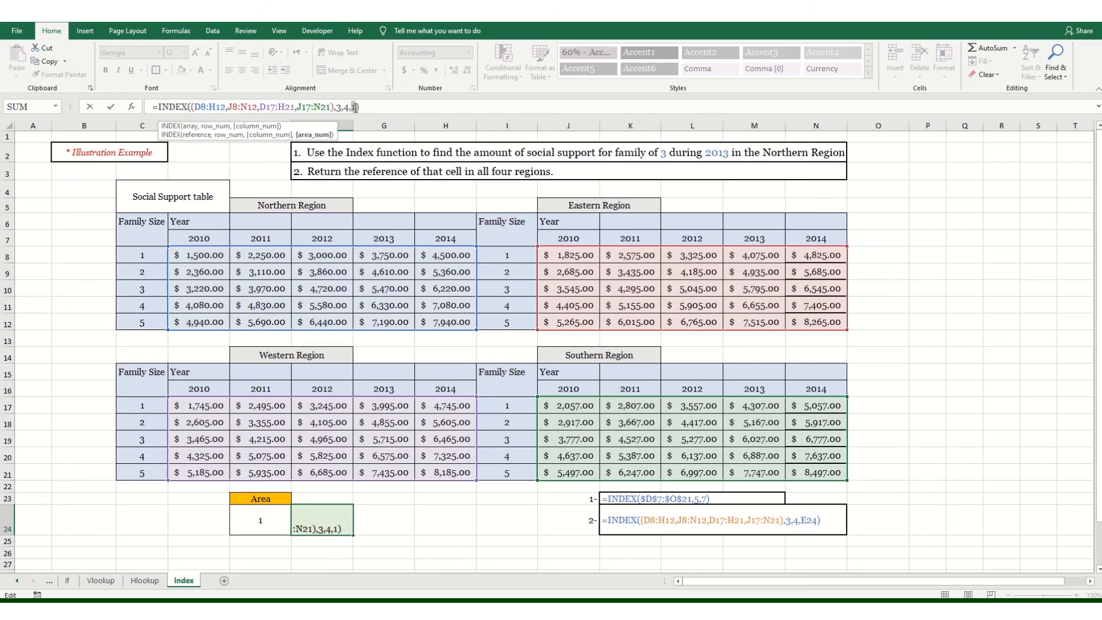
pyautogui.write('3')
pyautogui.press('Return')
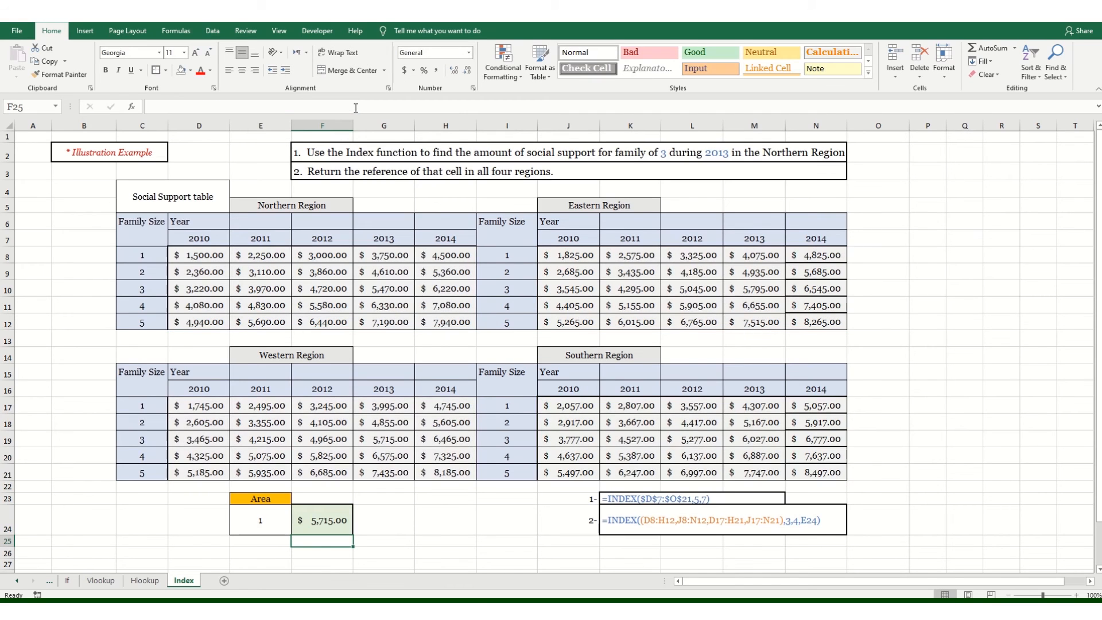
# Step: Check the Western Region result in F24 by highlighting row 19 and column G
pyautogui.click(7, 440)
pyautogui.keyDown('ctrl'); pyautogui.click(399, 129); pyautogui.keyUp('ctrl')
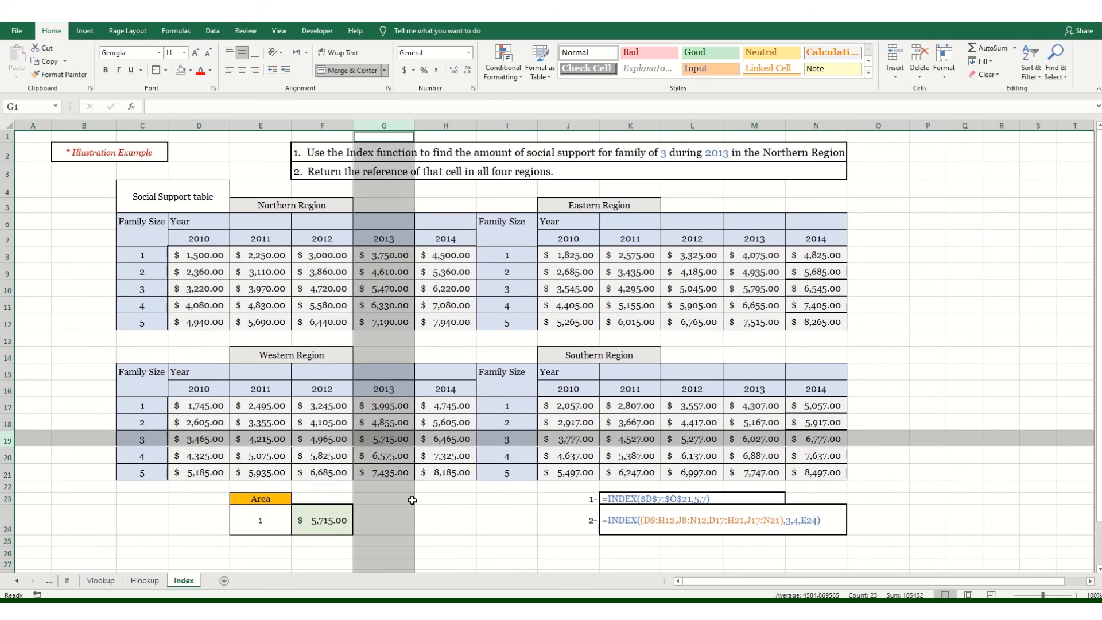
pyautogui.click(326, 525)
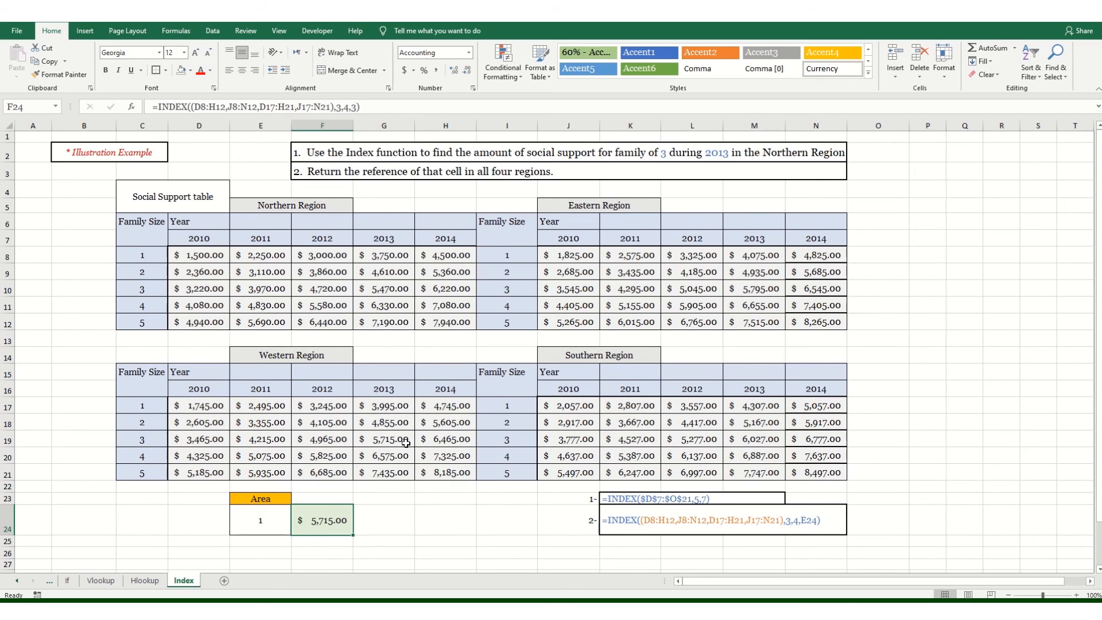
# Step: Replace the fixed area number in the INDEX formula in F24 with a reference to the Area cell E24
pyautogui.click(353, 106)
pyautogui.doubleClick(352, 107)
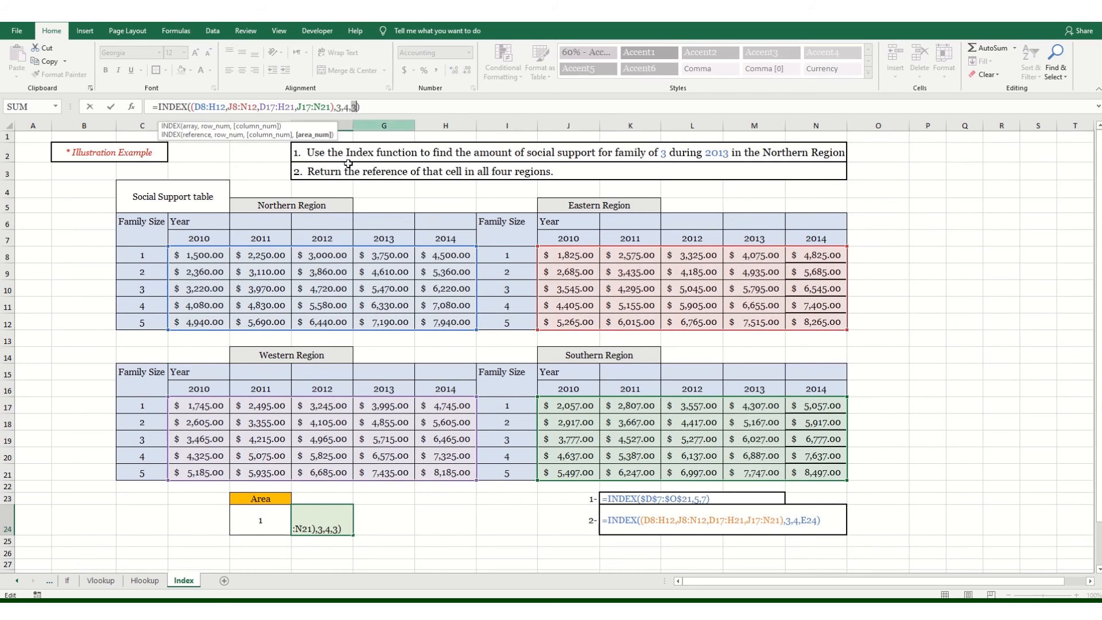
pyautogui.click(259, 520)
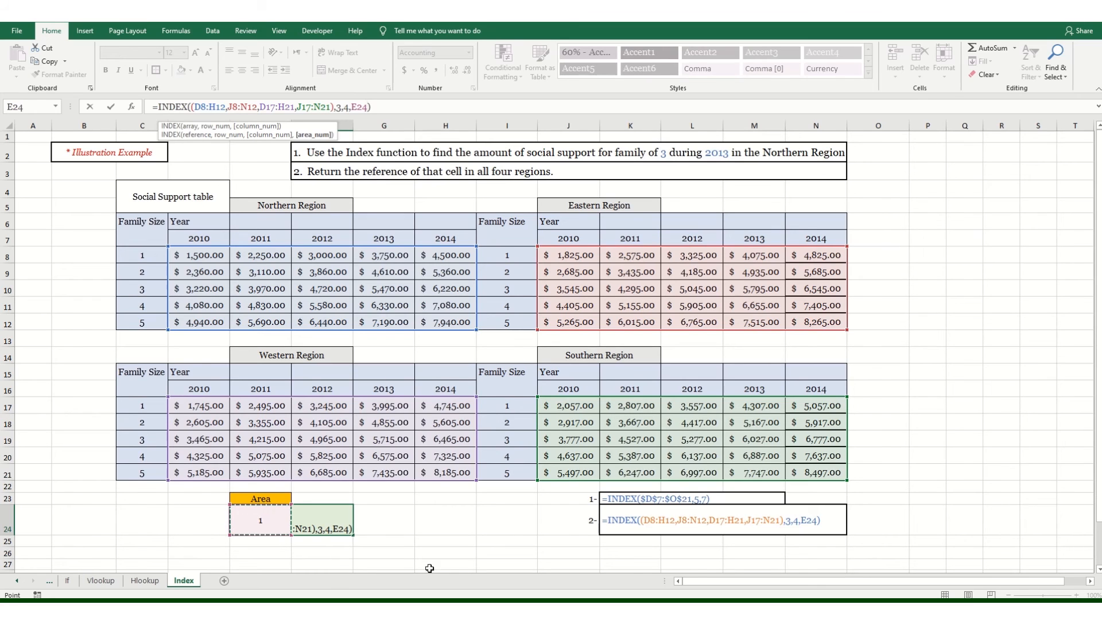
pyautogui.press('Return')
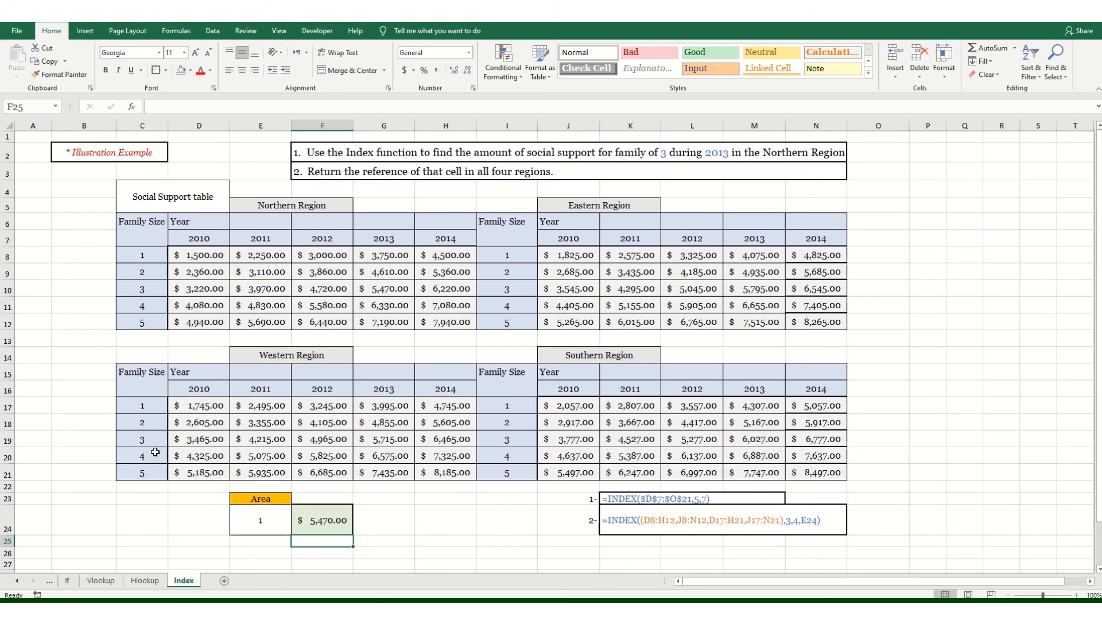
# Step: Test the formula by choosing areas 2, 3 and 4 in turn in E24, and return the area to 1
pyautogui.click(261, 523)
pyautogui.click(297, 529)
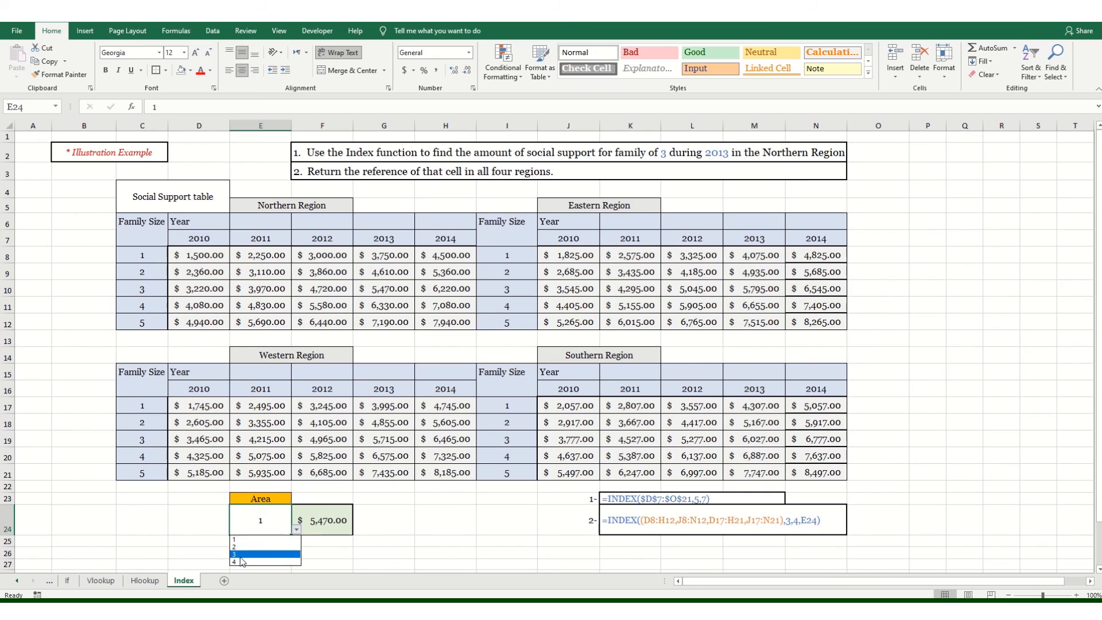
pyautogui.click(256, 521)
pyautogui.click(296, 529)
pyautogui.click(253, 548)
pyautogui.click(296, 529)
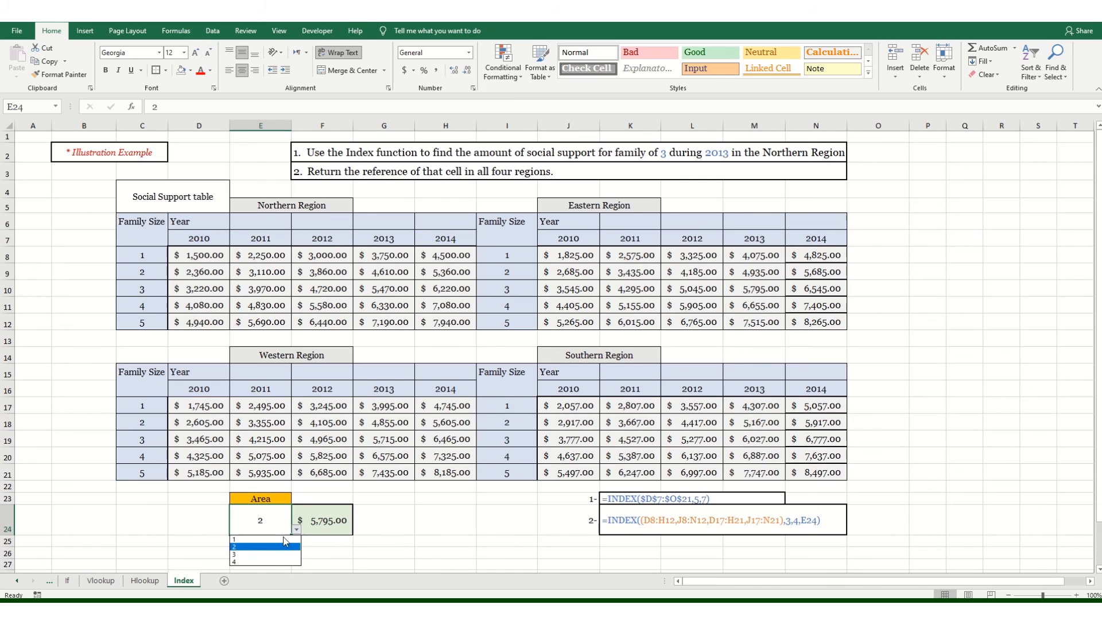
pyautogui.click(256, 554)
pyautogui.click(296, 529)
pyautogui.click(260, 562)
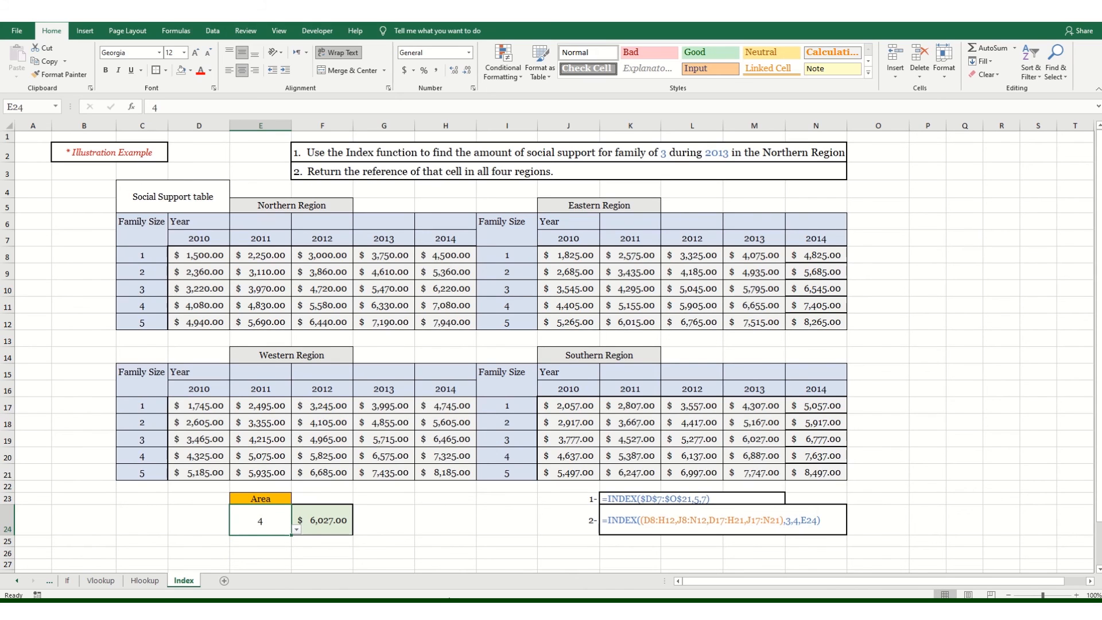
pyautogui.click(296, 529)
pyautogui.click(263, 540)
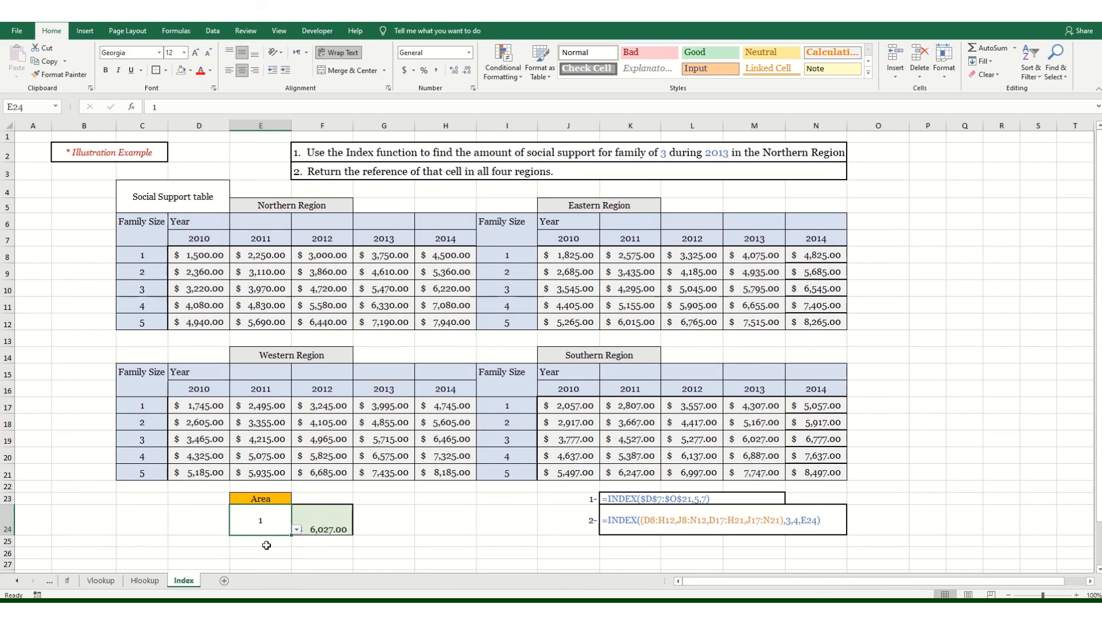
# Step: Highlight the two written-out INDEX formulas in rows 23 and 24 to review the array and reference forms
pyautogui.click(429, 541)
pyautogui.moveTo(630, 498); pyautogui.dragTo(628, 515)
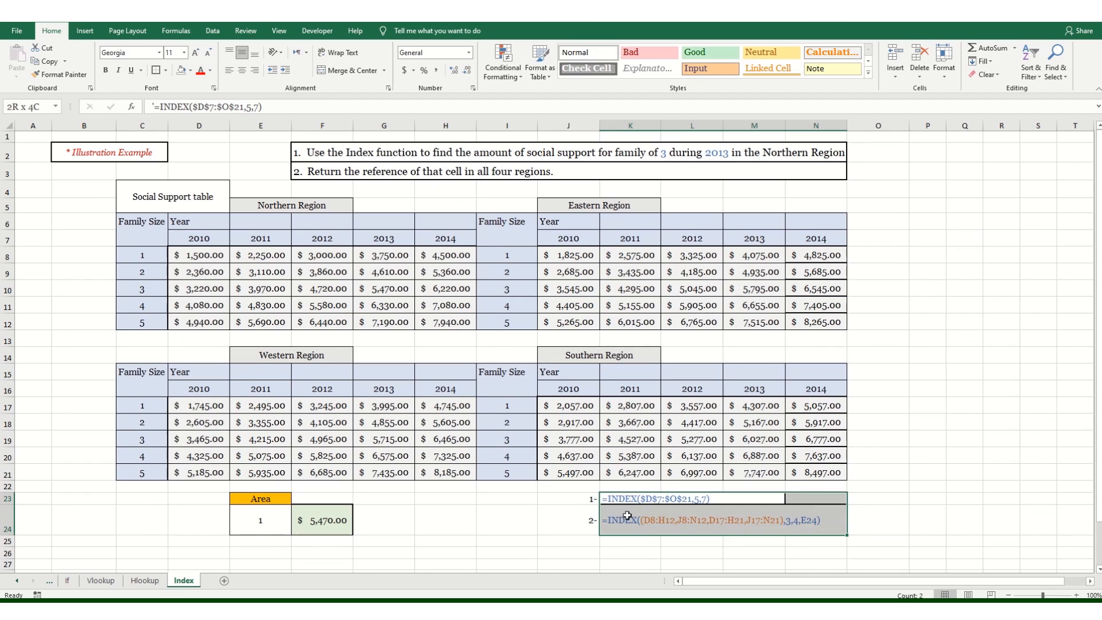
pyautogui.click(572, 500)
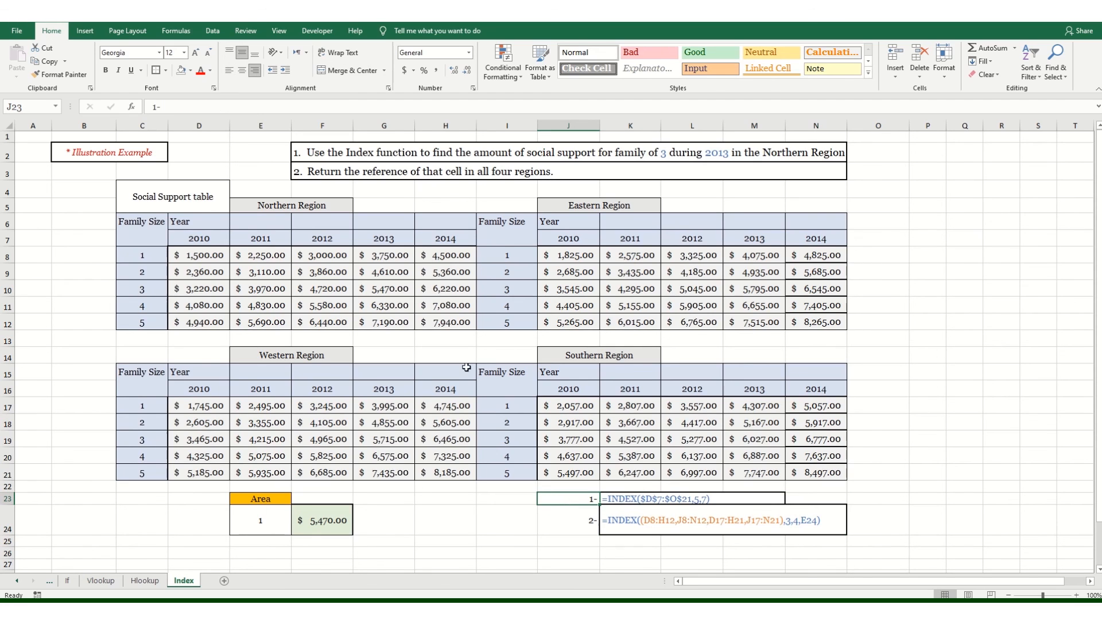